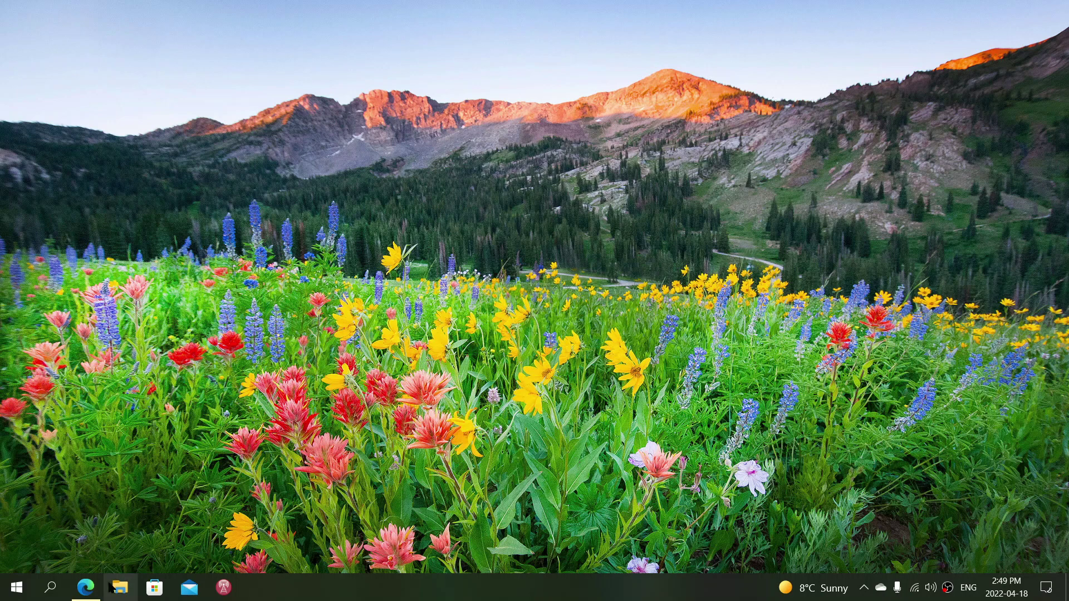
Bring Edge forward on the Download Windows 10 page and dismiss the Bing Wallpaper promotion.
{"action": "left_click", "coordinate": [87, 589]}
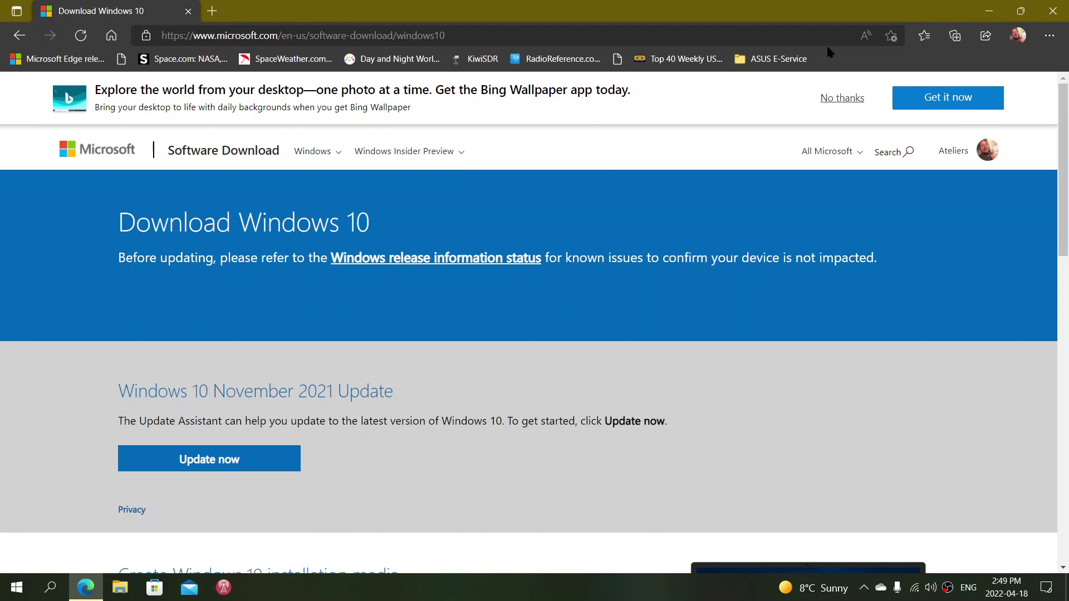
{"action": "left_click", "coordinate": [838, 103]}
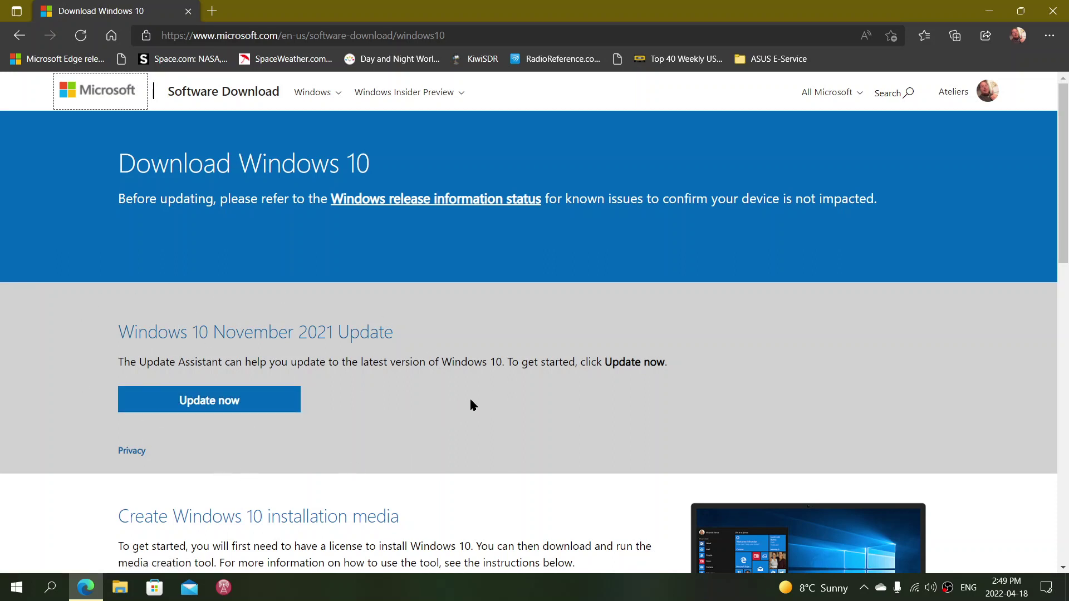
{"action": "scroll", "coordinate": [470, 399], "scroll_direction": "down", "scroll_amount": 4}
{"action": "scroll", "coordinate": [401, 348], "scroll_direction": "up", "scroll_amount": 2}
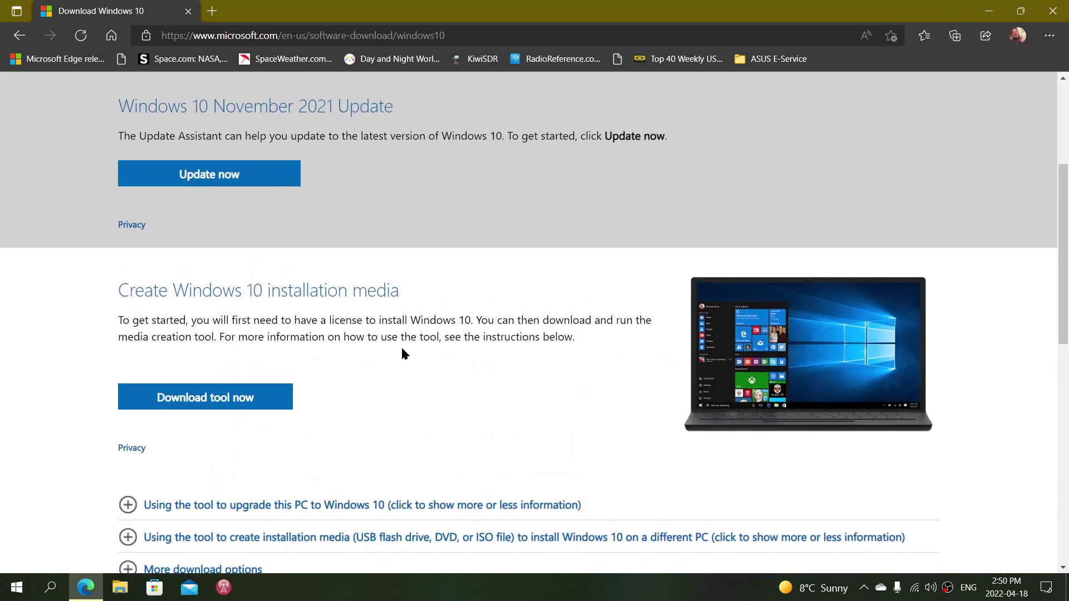
Download MediaCreationTool21H2.exe via 'Download tool now' and run it from the Downloads flyout.
{"action": "left_click", "coordinate": [232, 408]}
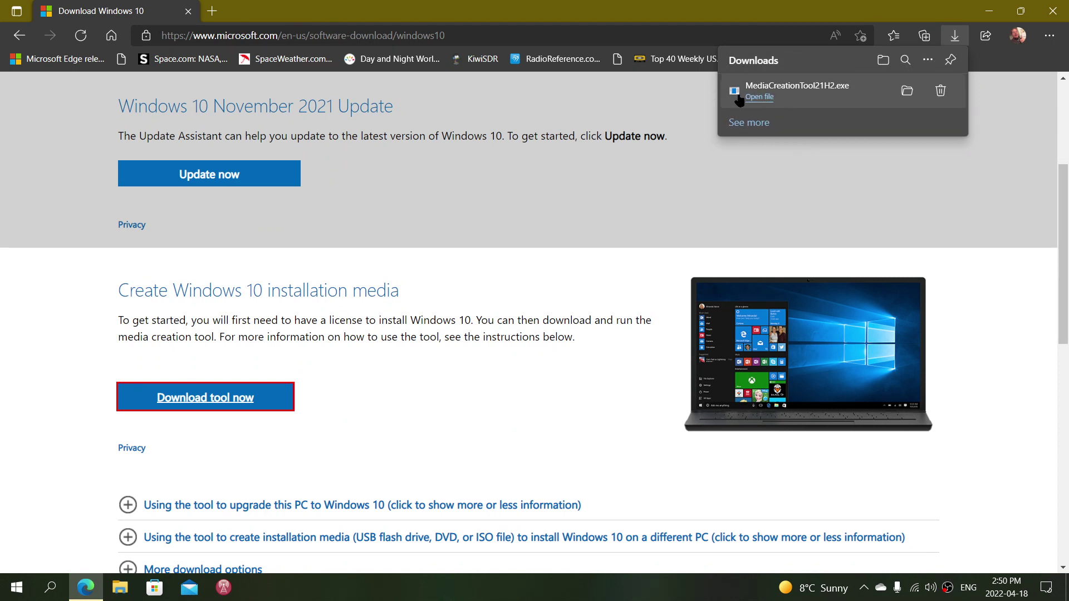
{"action": "left_click", "coordinate": [760, 98]}
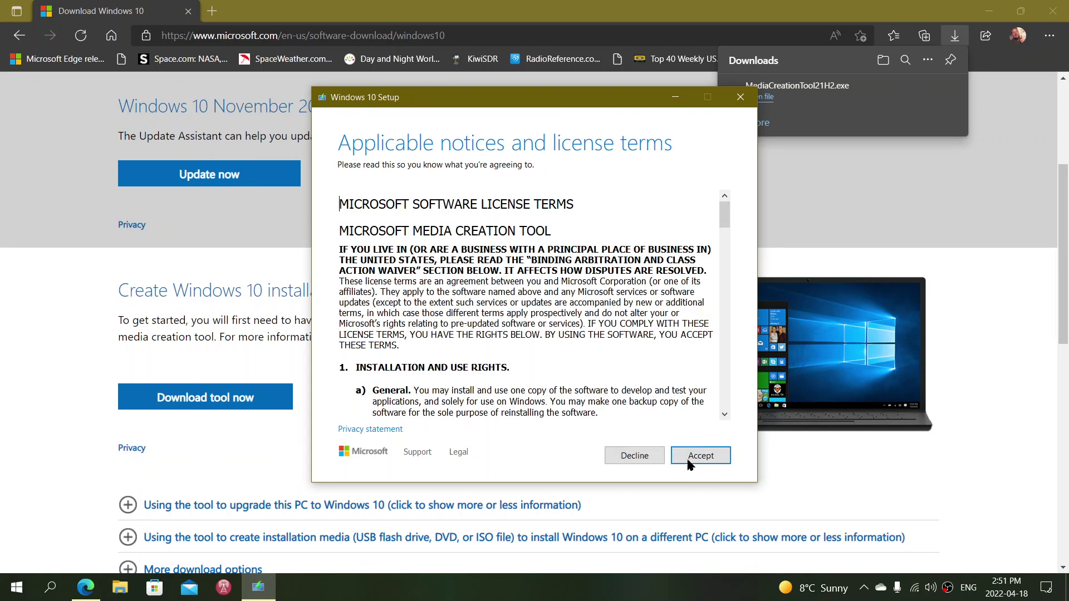
Accept the Windows 10 Setup license terms to reach 'What do you want to do?'.
{"action": "left_click", "coordinate": [704, 463]}
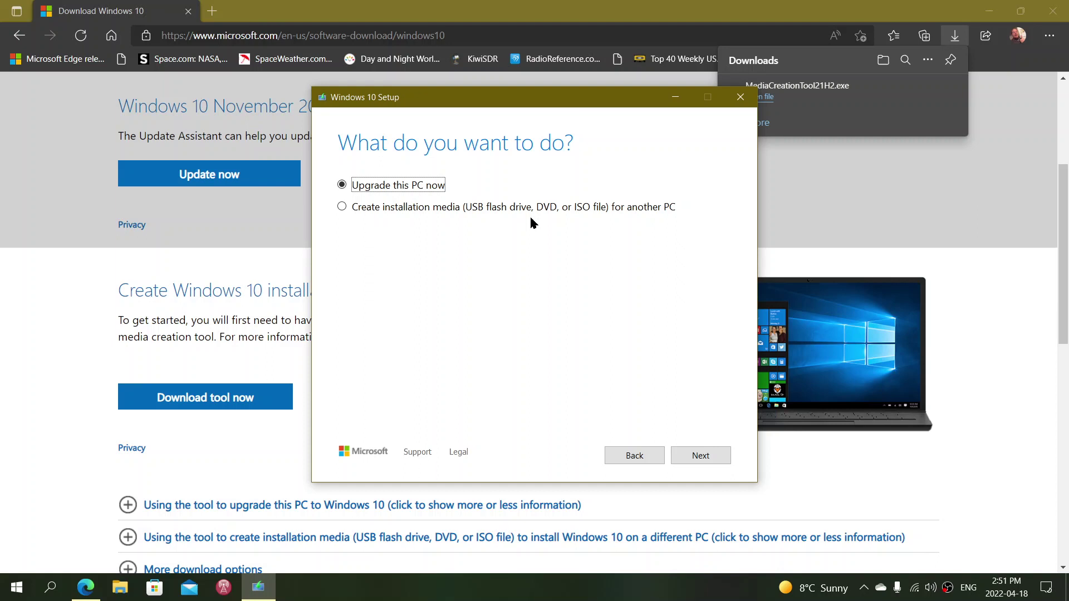
Choose 'Create installation media', keep recommended language and edition, reach media choice, then quit setup.
{"action": "left_click", "coordinate": [343, 207]}
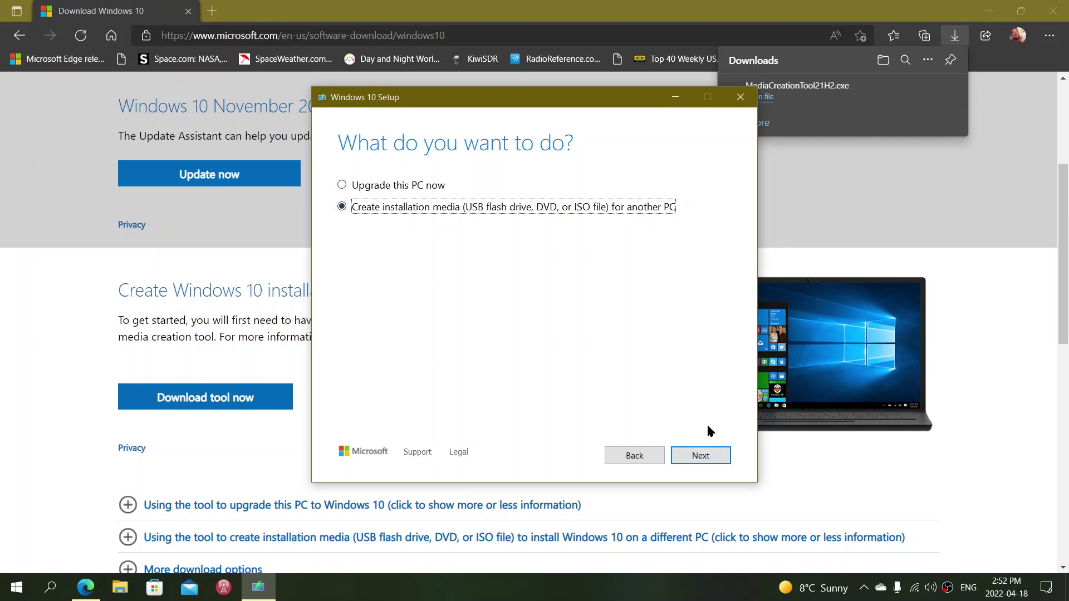
{"action": "left_click", "coordinate": [701, 457]}
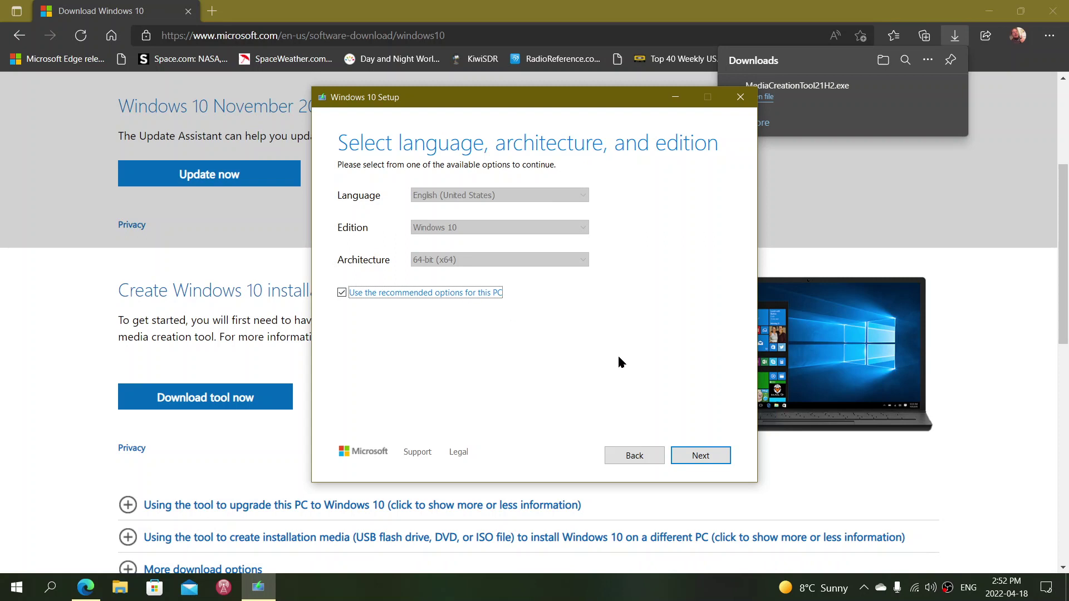
{"action": "left_click", "coordinate": [702, 456]}
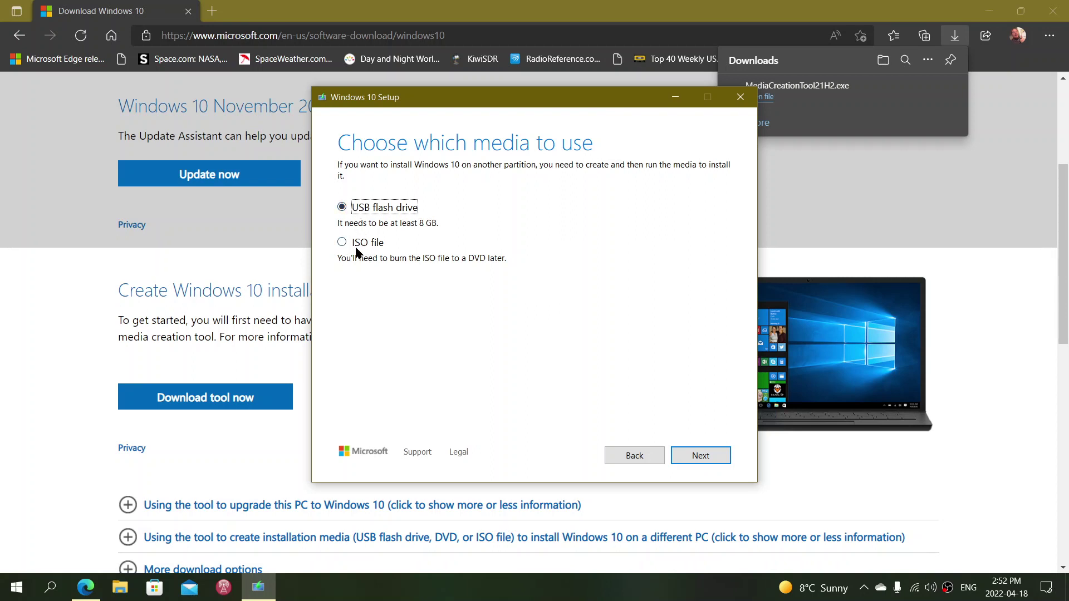
{"action": "left_click", "coordinate": [740, 97]}
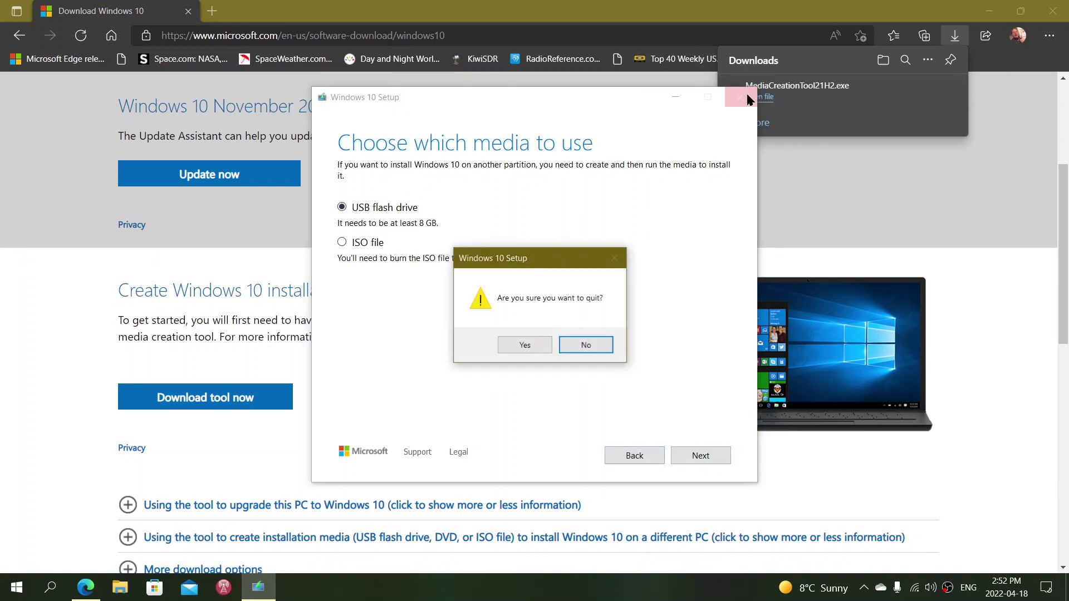
{"action": "left_click", "coordinate": [534, 344]}
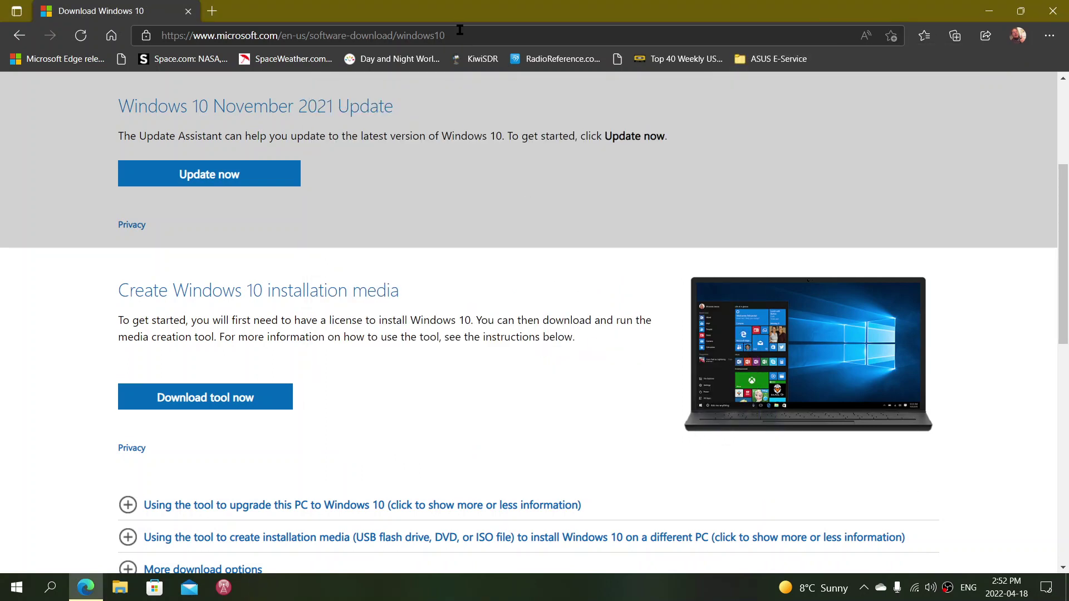
Copy the Download Windows 10 page URL from the address bar to the clipboard.
{"action": "left_click", "coordinate": [460, 35]}
{"action": "right_click", "coordinate": [460, 34]}
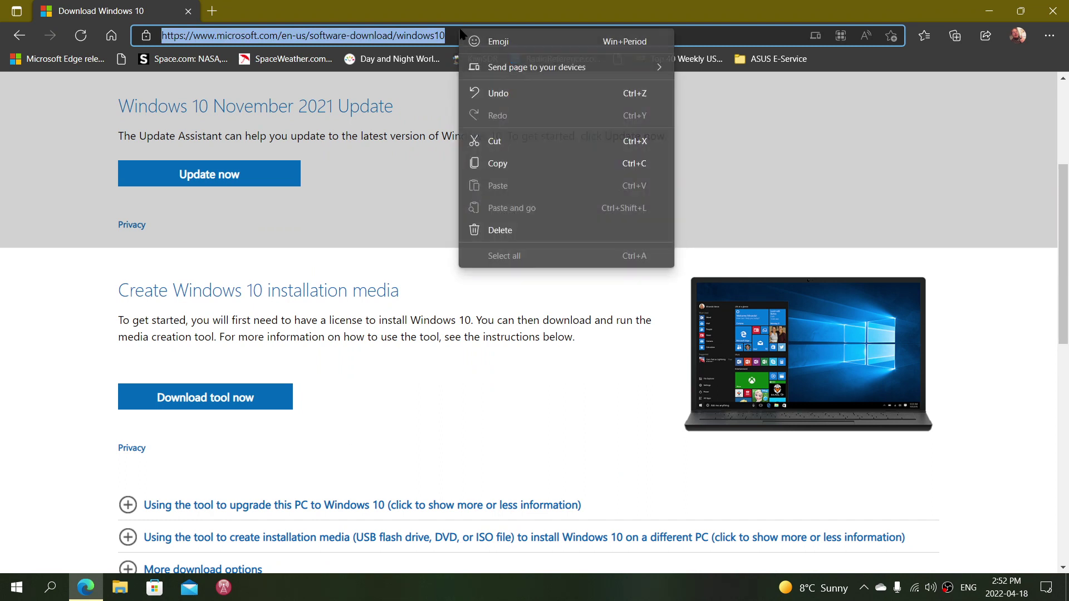
{"action": "left_click", "coordinate": [512, 165]}
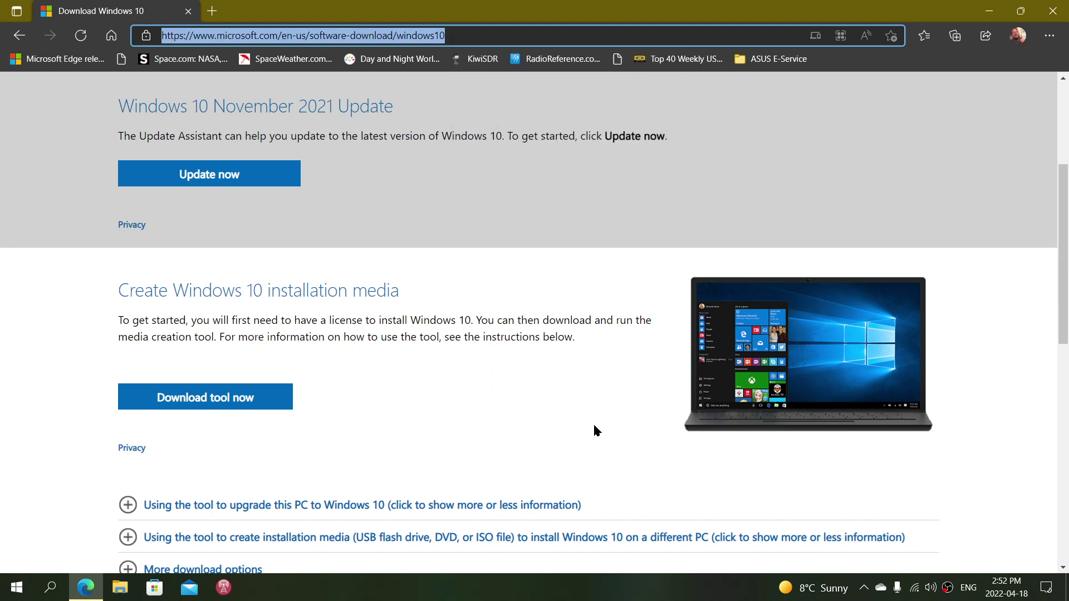